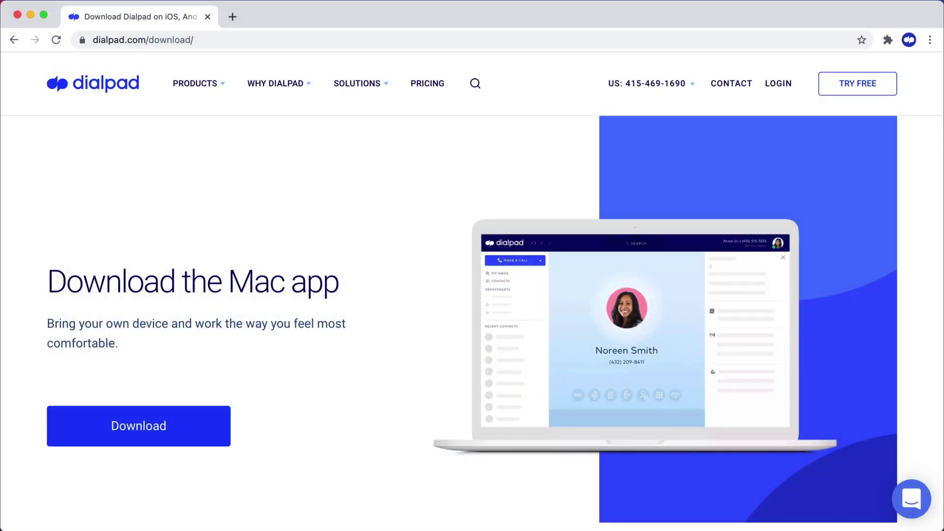
pyautogui.scroll(-10, 472, 320)
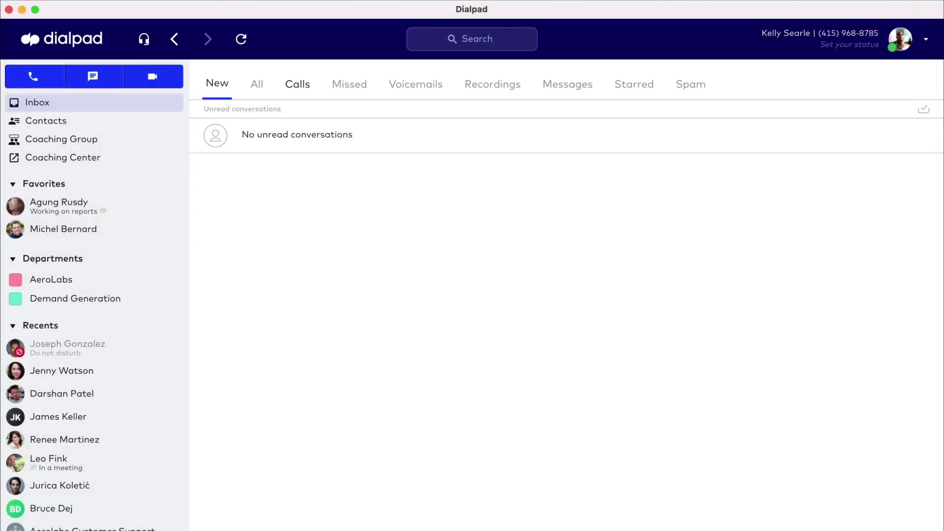
# - Look over the microphone, speaker and camera choices in the hardware settings
pyautogui.click(144, 39)
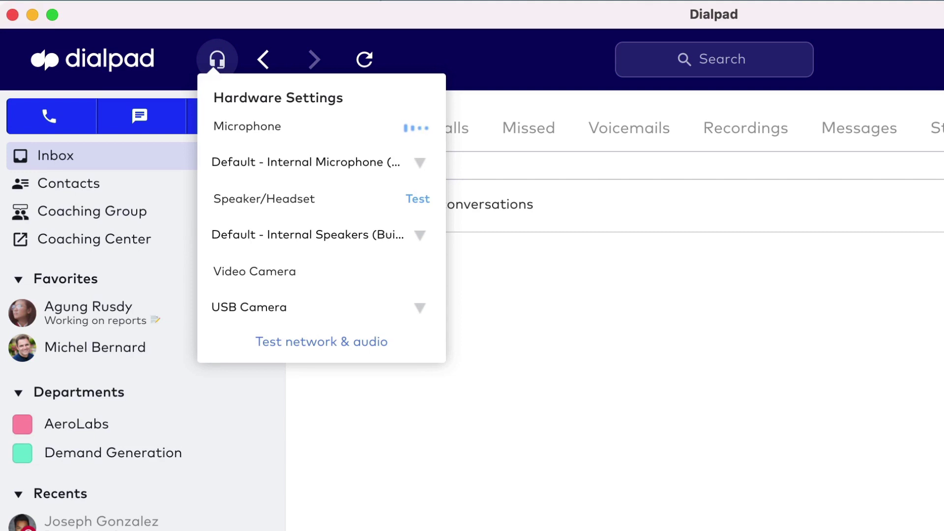
pyautogui.press('Escape')
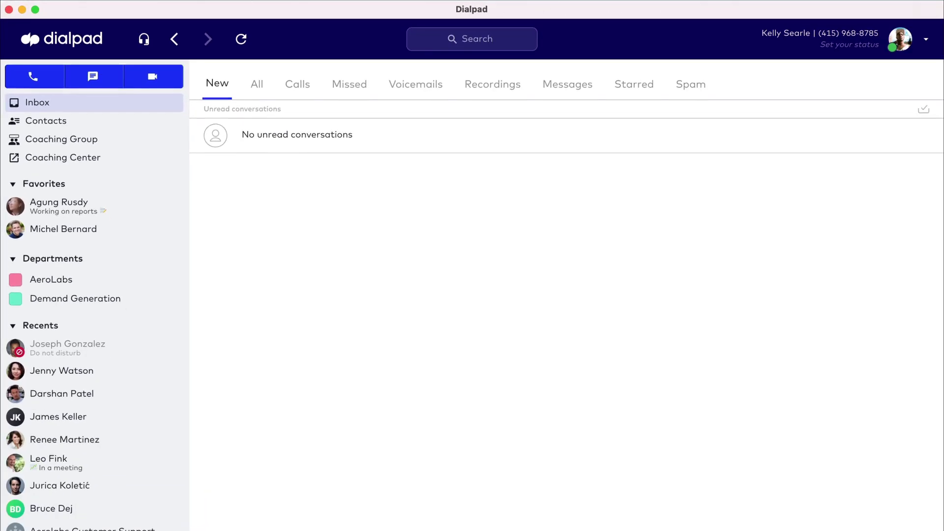
# - Search contacts and messages for a coworker by first name and check the available ways to call them
pyautogui.click(470, 40)
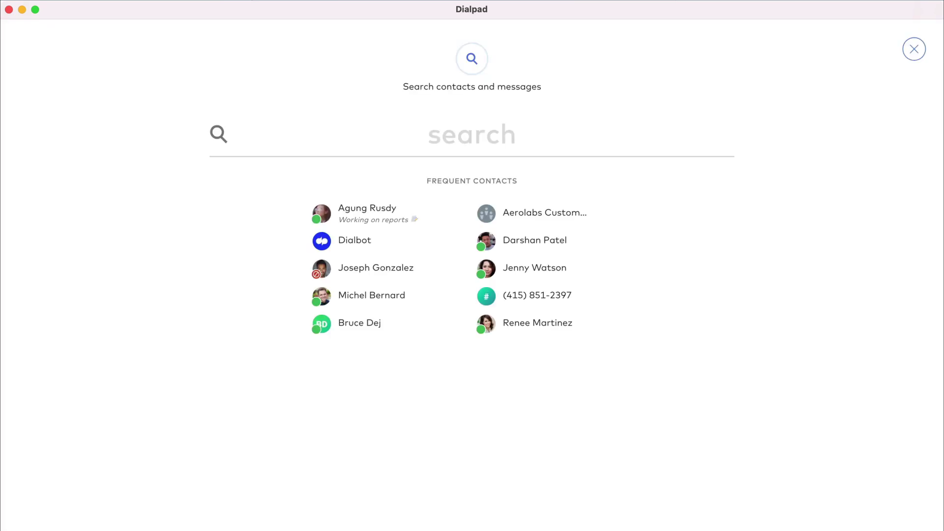
pyautogui.write('jurica')
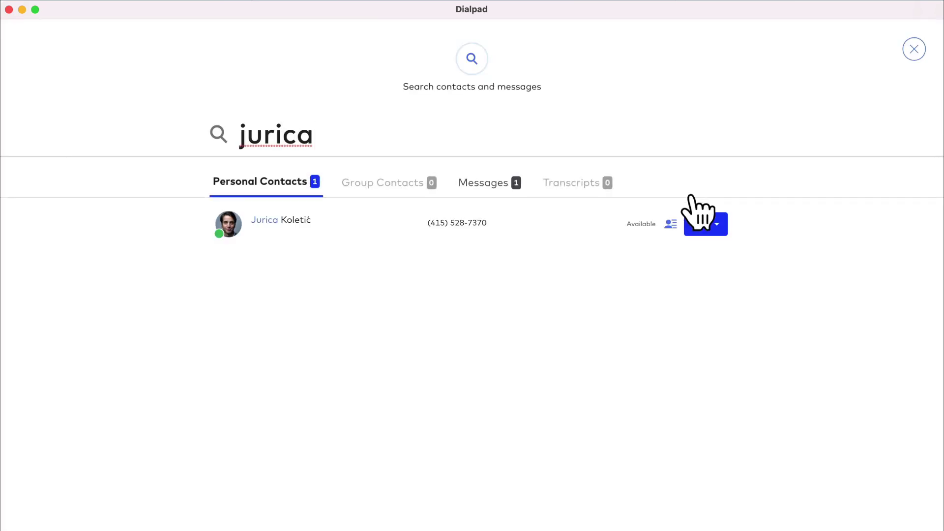
pyautogui.click(716, 225)
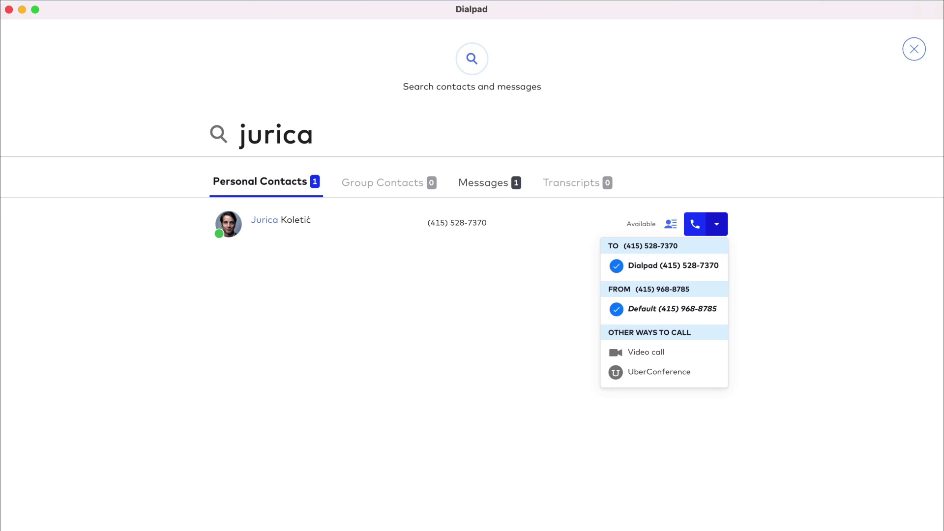
pyautogui.press('Escape')
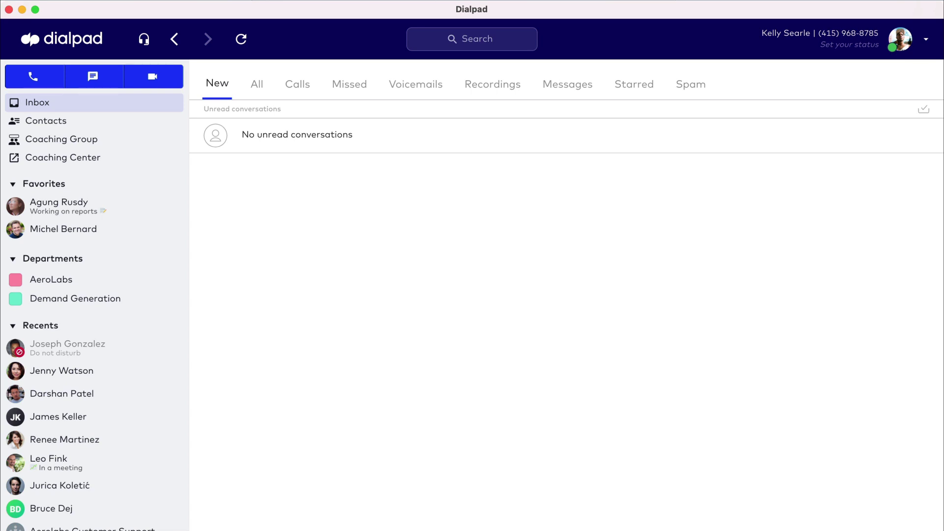
# - Set and save the custom status "Working from home" with a 2 hours timer
pyautogui.click(848, 44)
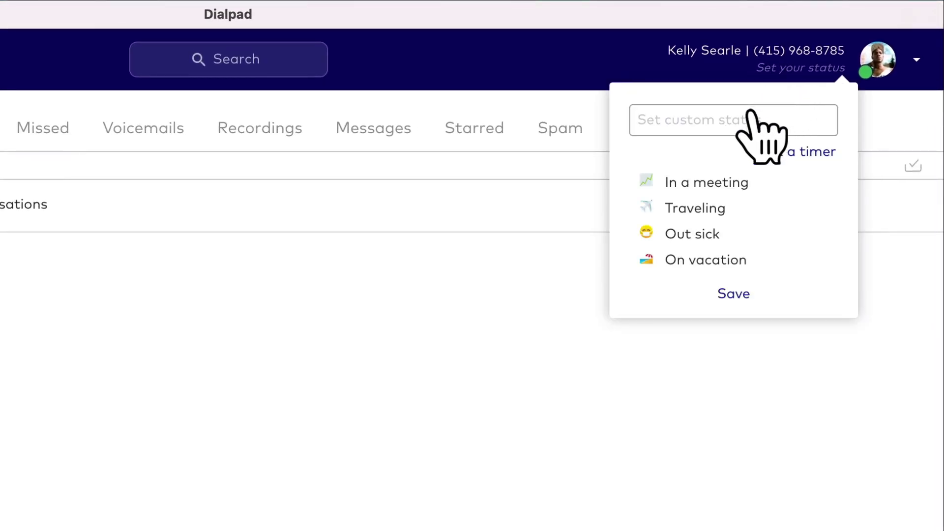
pyautogui.click(751, 118)
pyautogui.write('Working from home')
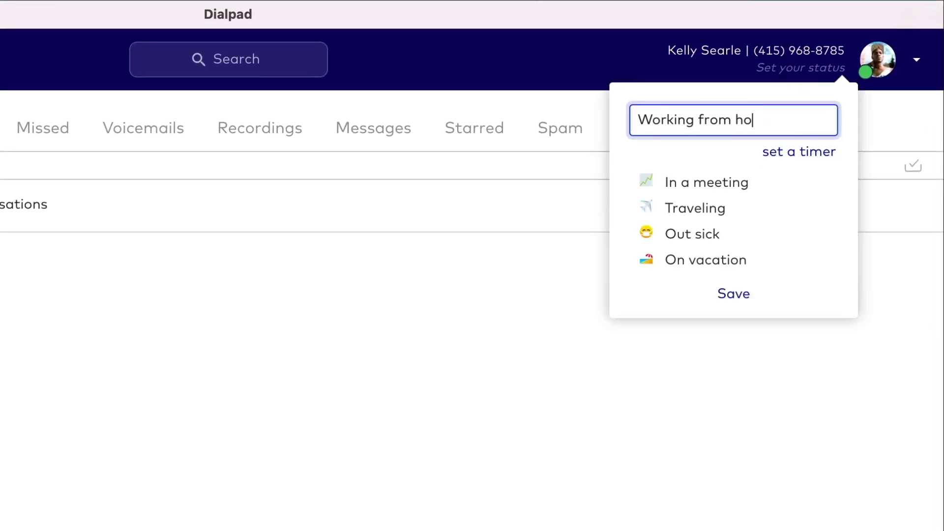
pyautogui.click(789, 152)
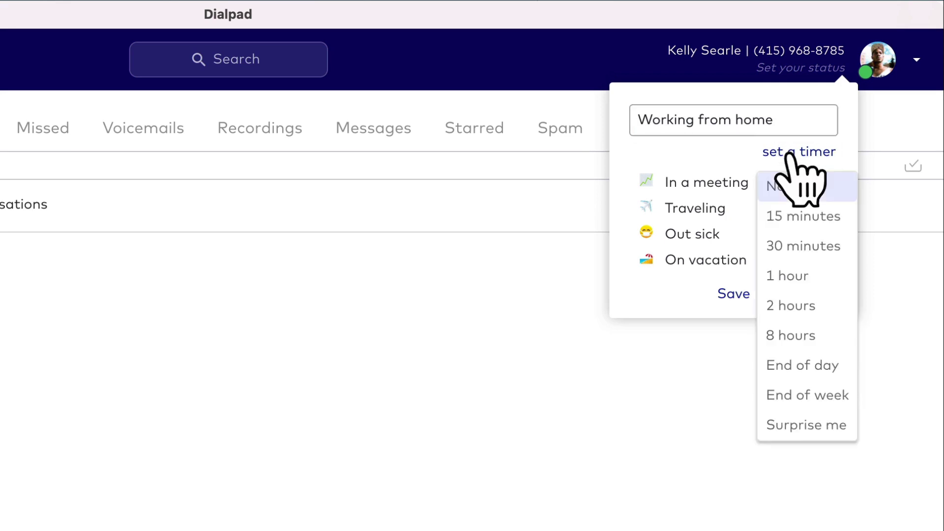
pyautogui.click(793, 303)
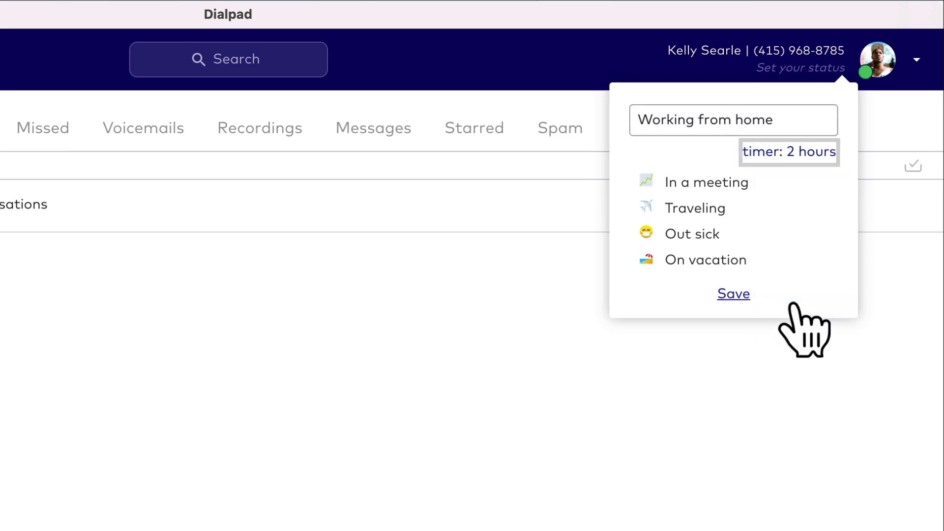
pyautogui.click(736, 296)
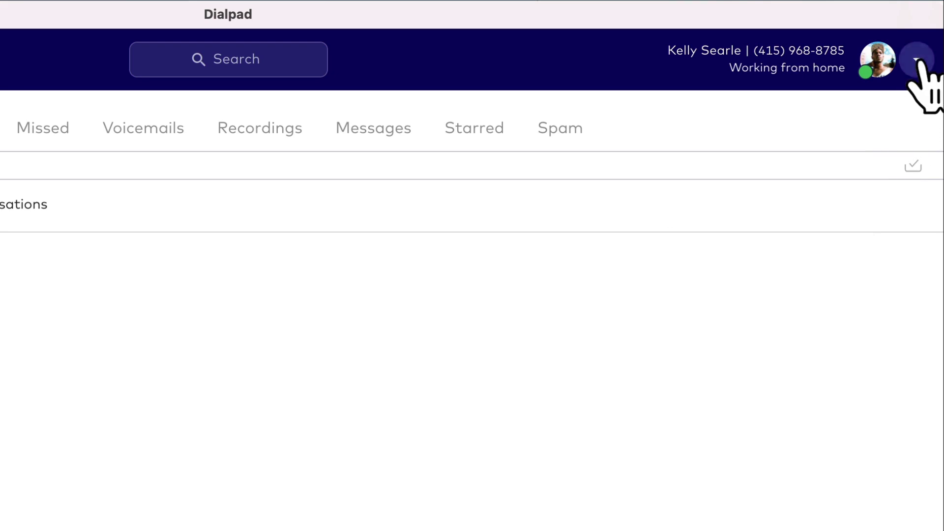
# - Look through the profile menu and open App Settings
pyautogui.click(916, 60)
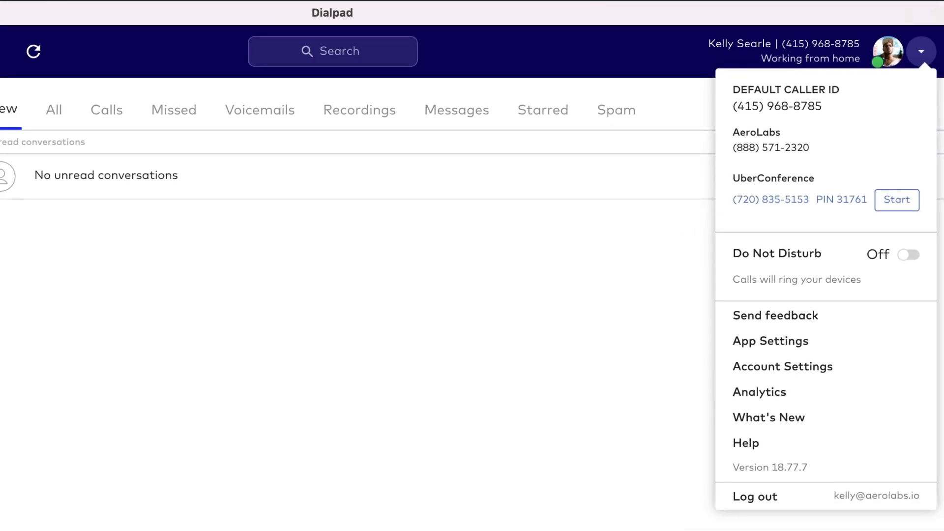
pyautogui.click(814, 342)
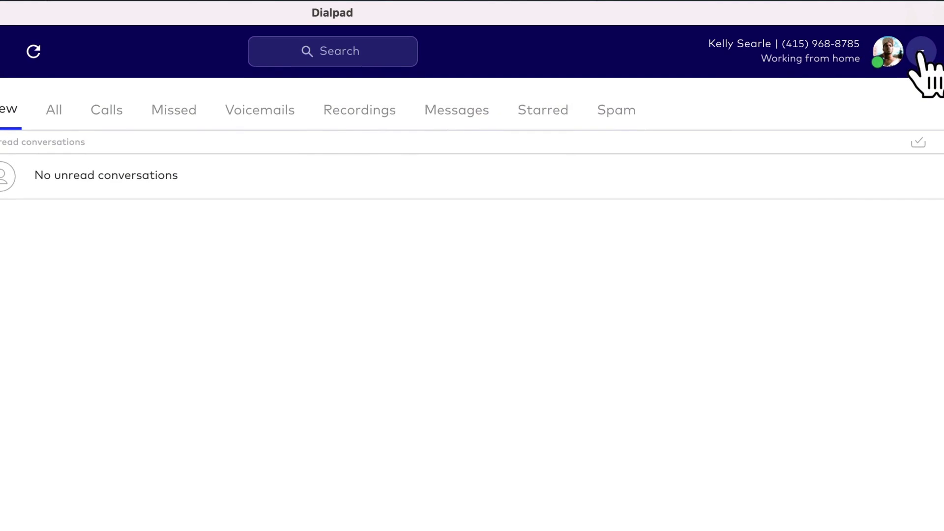
# - Turn on Do Not Disturb and choose a 1 hour timer for it
pyautogui.click(926, 39)
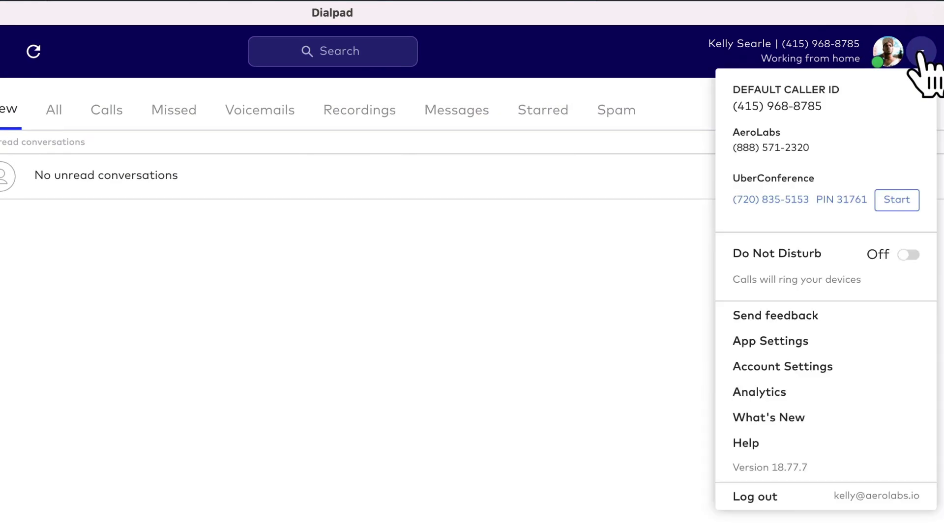
pyautogui.click(908, 253)
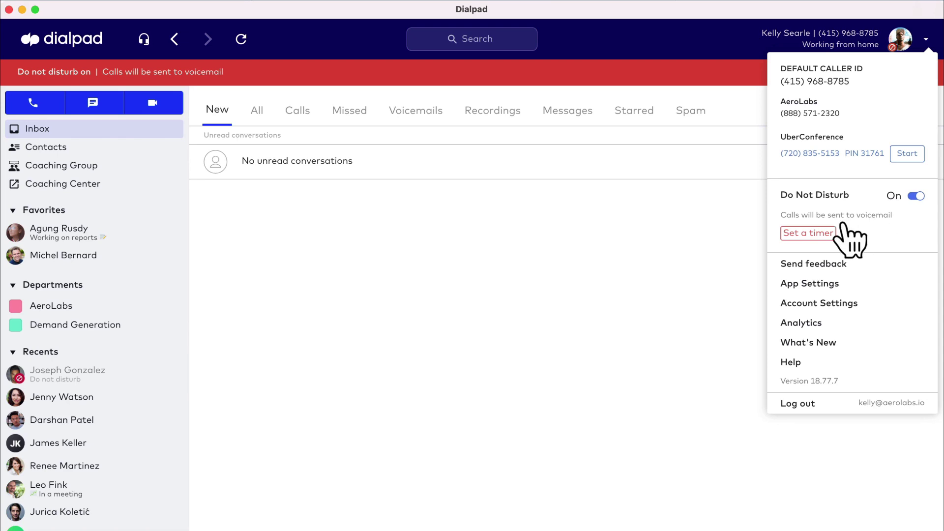
pyautogui.click(828, 235)
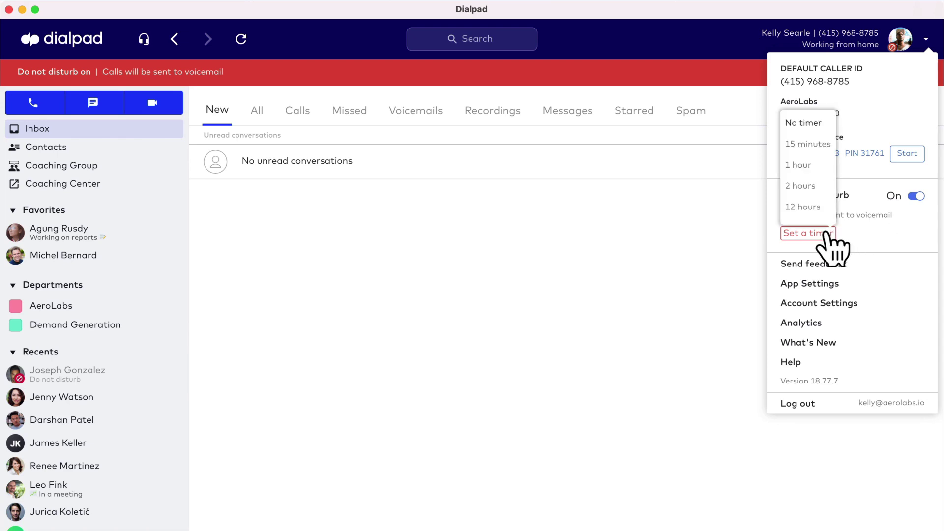
pyautogui.click(806, 166)
pyautogui.press('Escape')
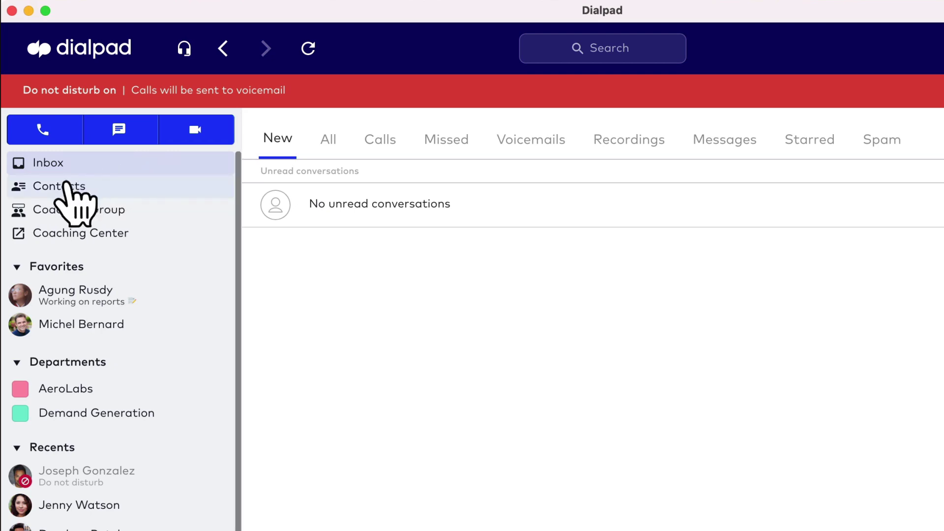
# - Browse the contact directory and mark the coworker with the "Working on reports" status as a favorite
pyautogui.click(76, 188)
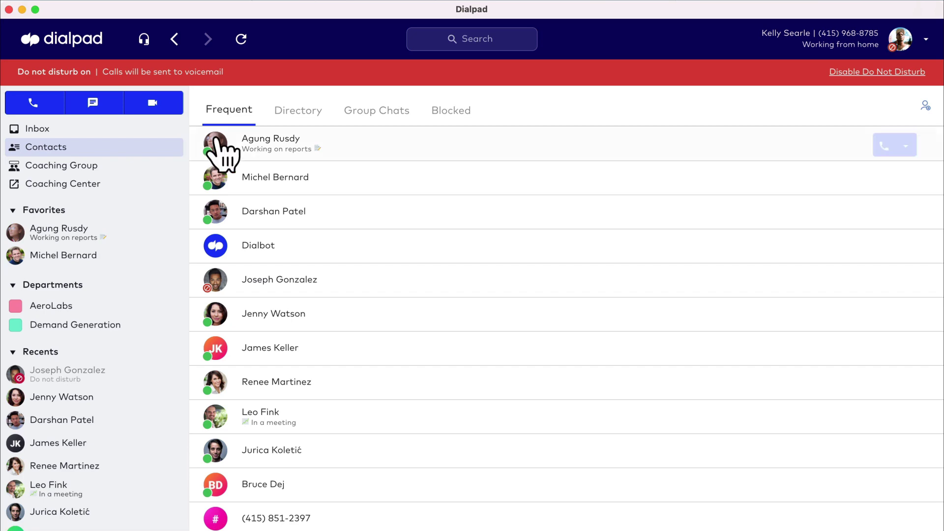
pyautogui.click(292, 116)
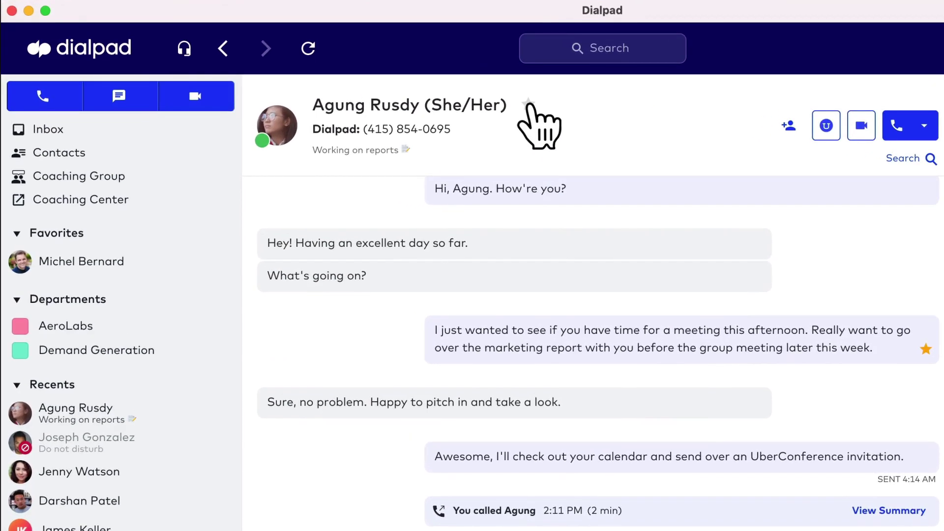
pyautogui.click(413, 83)
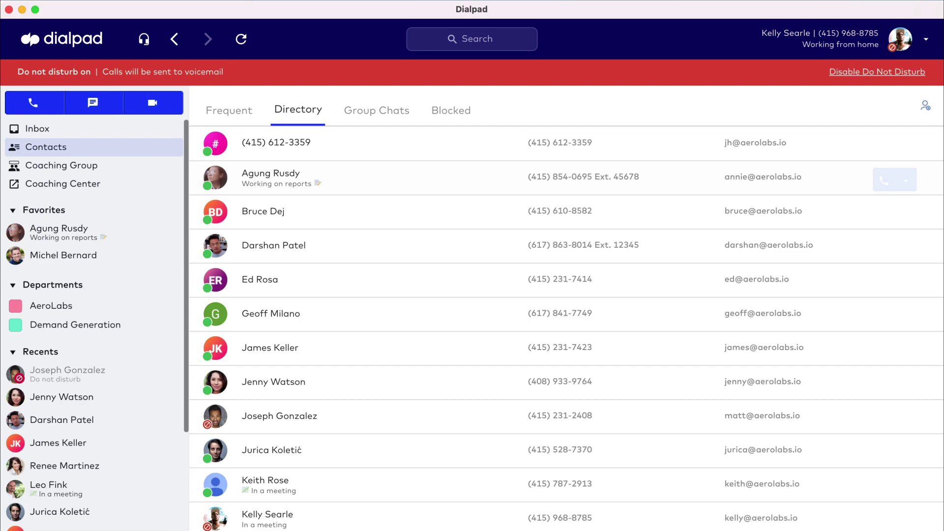
pyautogui.click(35, 235)
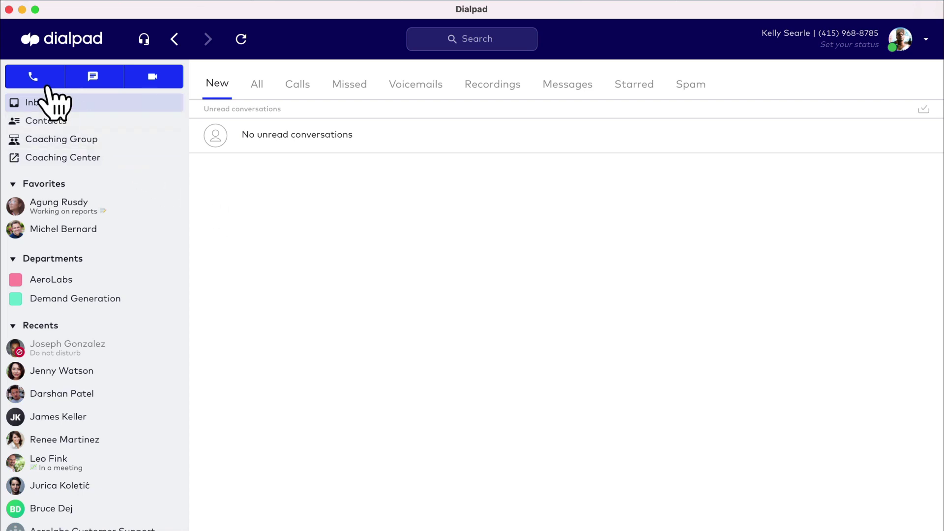
# - Find the coworker with the "Working on reports" status and call them, and answer the incoming call from the same person
pyautogui.click(39, 81)
pyautogui.write('agung')
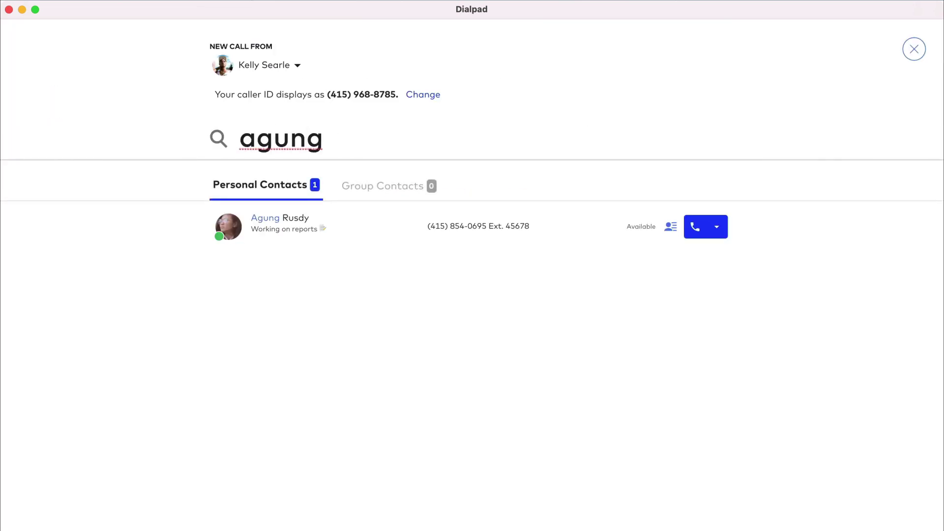
pyautogui.click(695, 230)
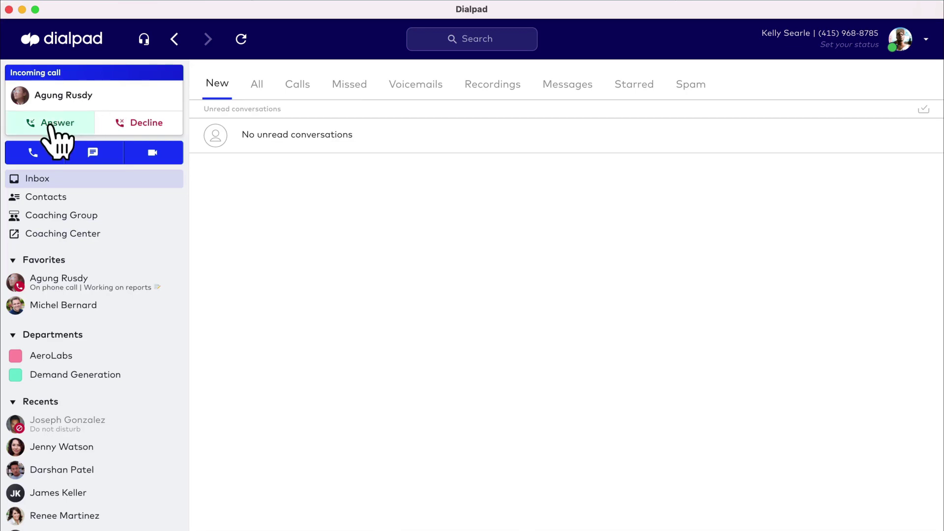
pyautogui.click(29, 126)
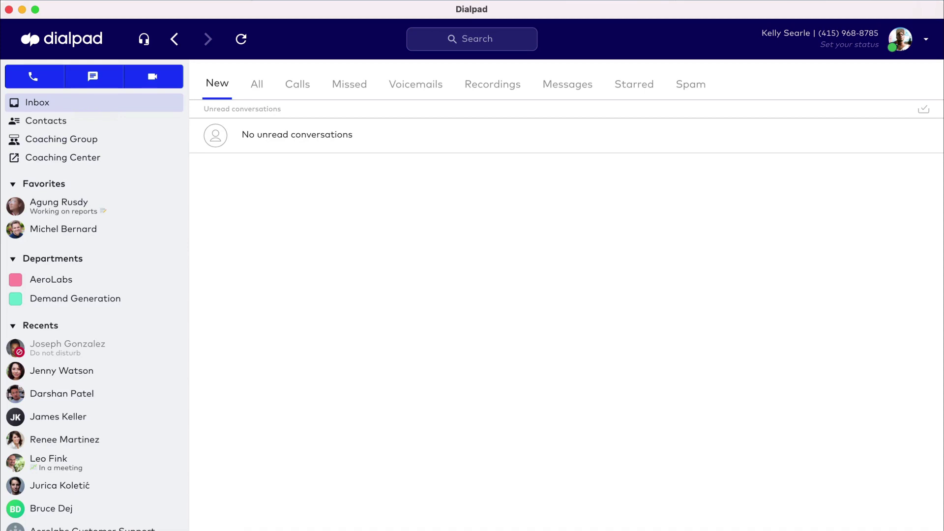
# - Send the coworker with the "Working on reports" status a new message saying "Great job on the reports!"
pyautogui.click(102, 77)
pyautogui.write('agung')
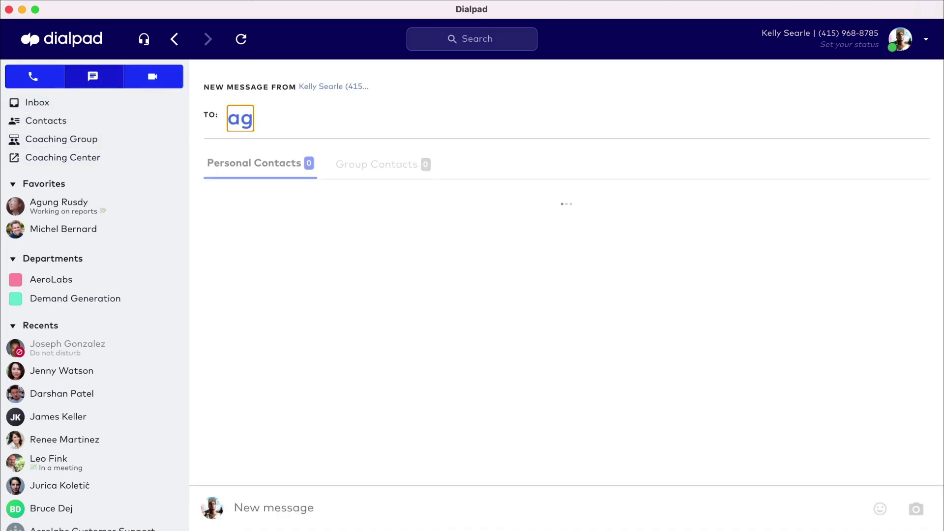
pyautogui.click(268, 208)
pyautogui.write('Great ')
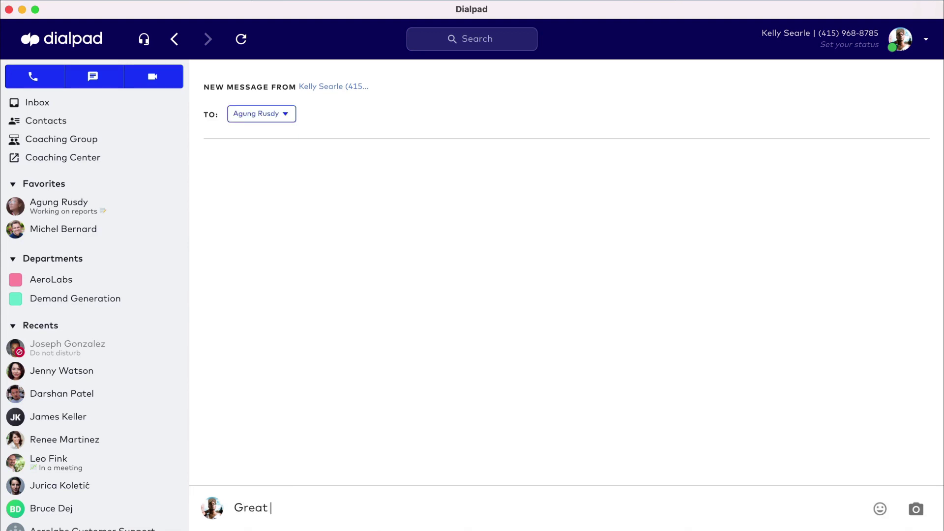
pyautogui.write('job on the reports!')
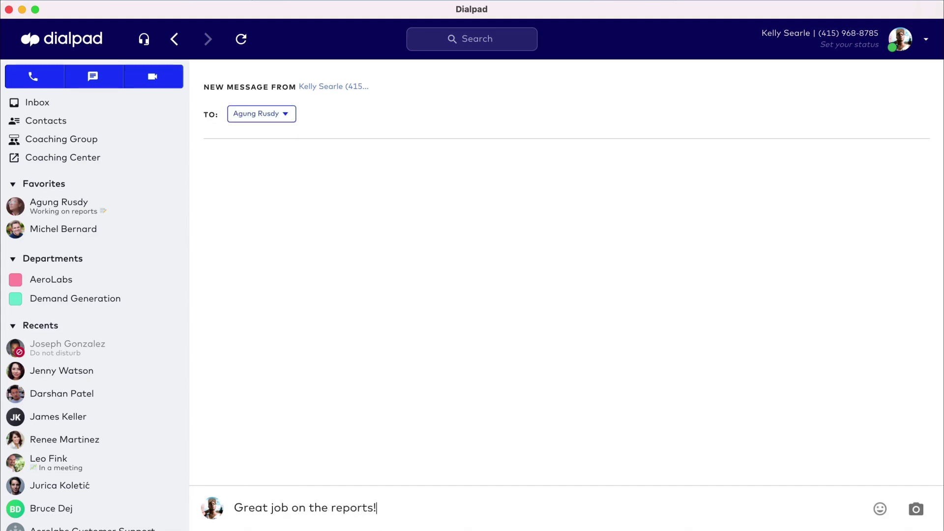
pyautogui.press('Return')
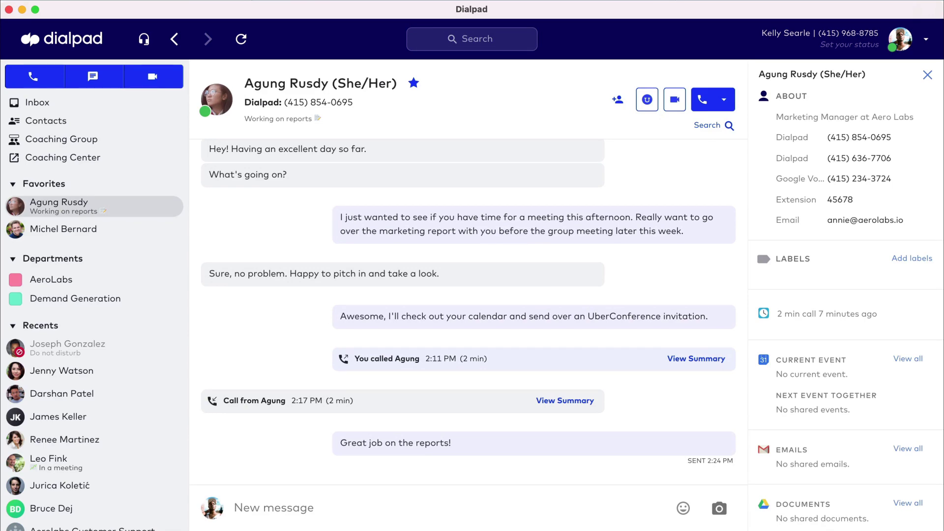
# - Open the unread conversation in the inbox and star the "Thanks so much!" reply and the earlier afternoon meeting request
pyautogui.click(37, 102)
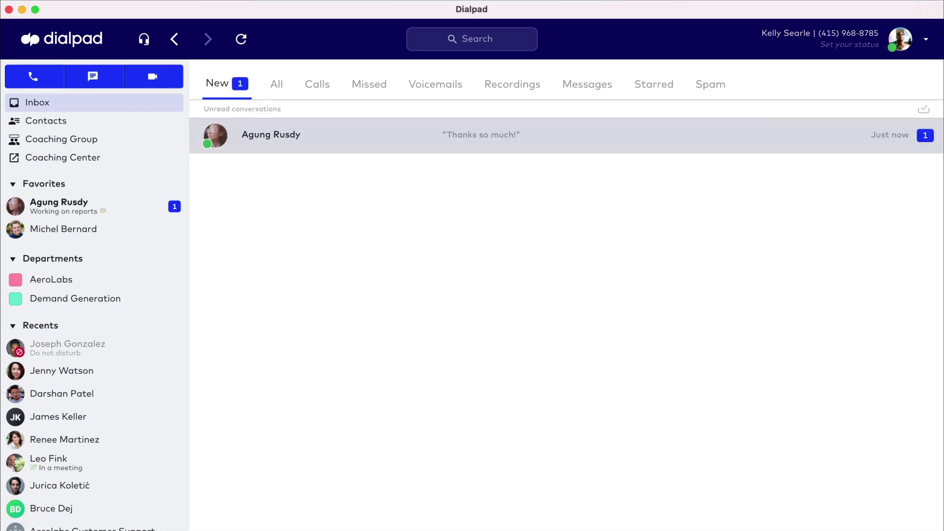
pyautogui.click(302, 143)
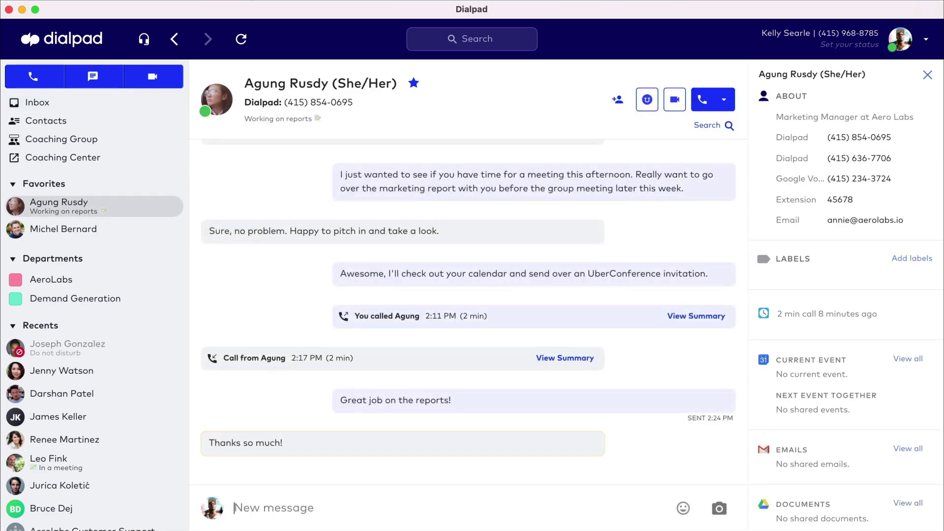
pyautogui.click(575, 443)
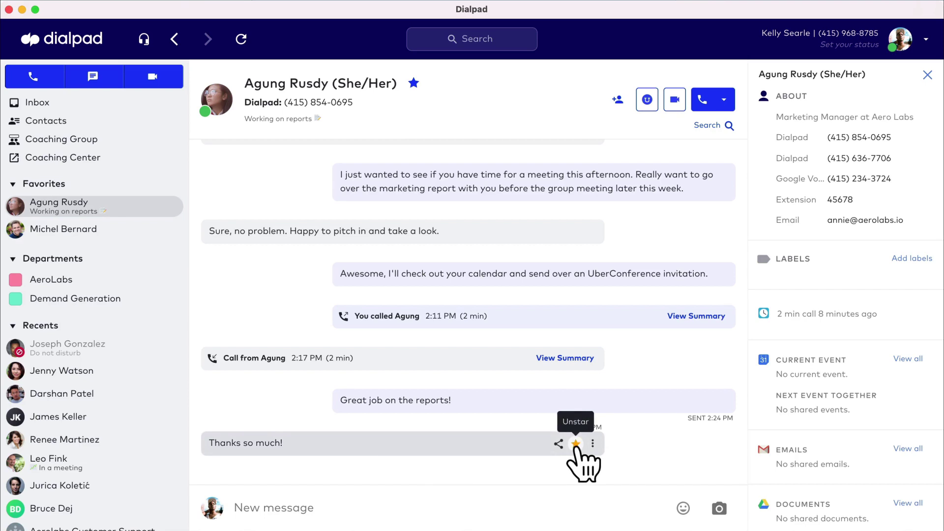
pyautogui.click(706, 189)
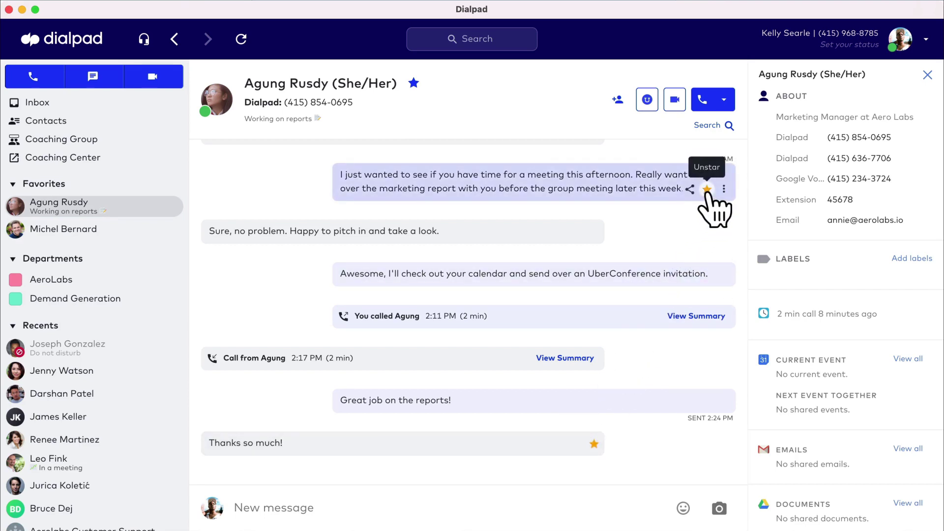
pyautogui.click(690, 189)
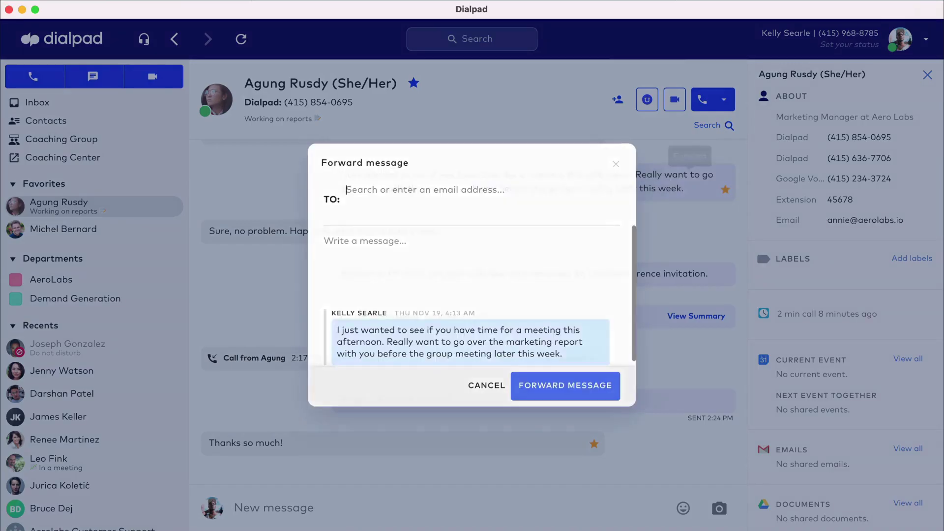
pyautogui.write('darshan')
pyautogui.press('Return')
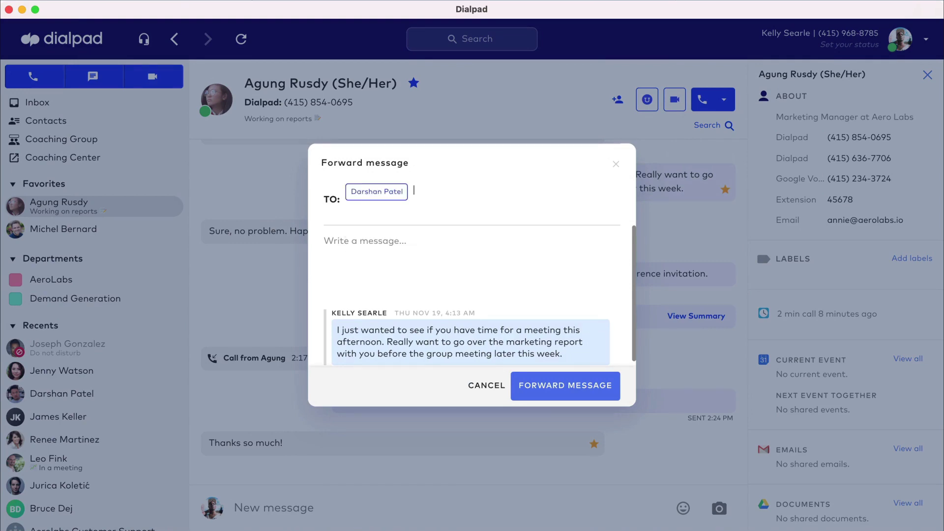
pyautogui.click(561, 388)
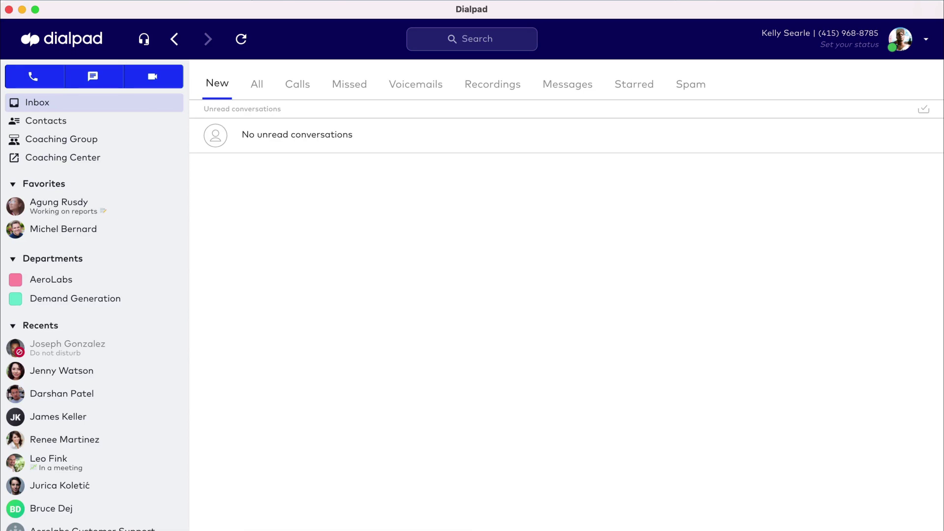
# - Start an UberConference and send its invitation to the favorite coworker with the "Working on reports" status
pyautogui.click(152, 79)
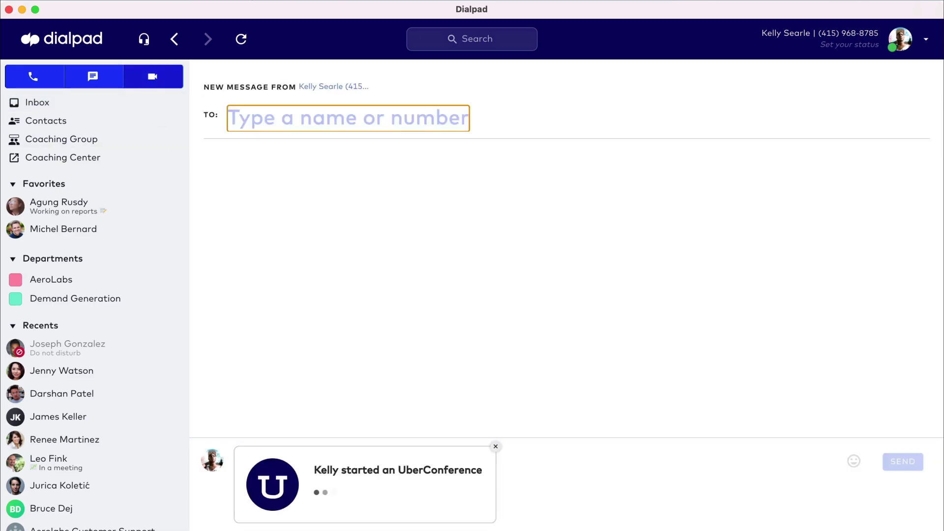
pyautogui.write('Agung')
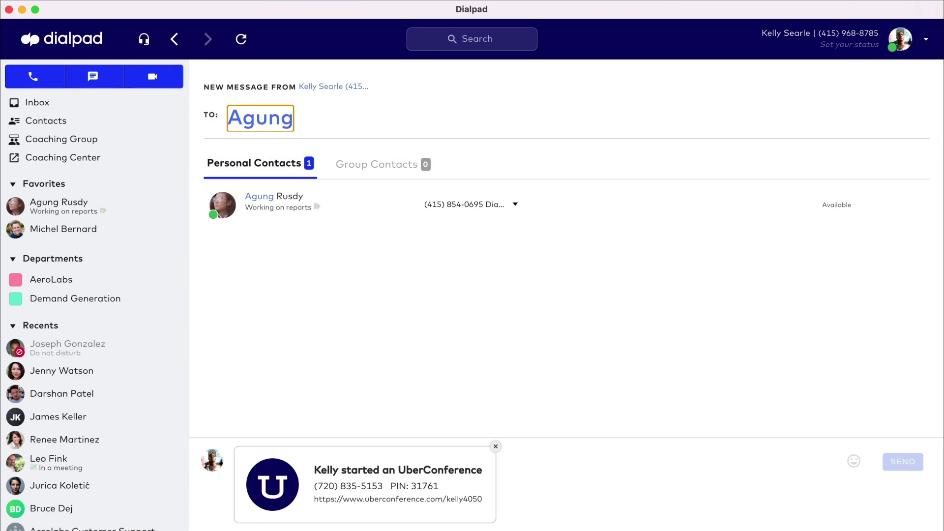
pyautogui.click(297, 206)
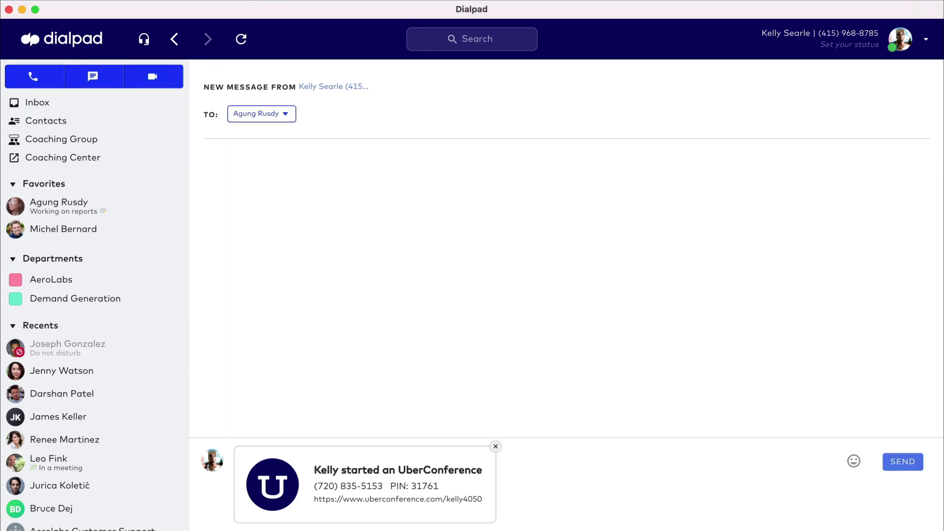
pyautogui.click(906, 466)
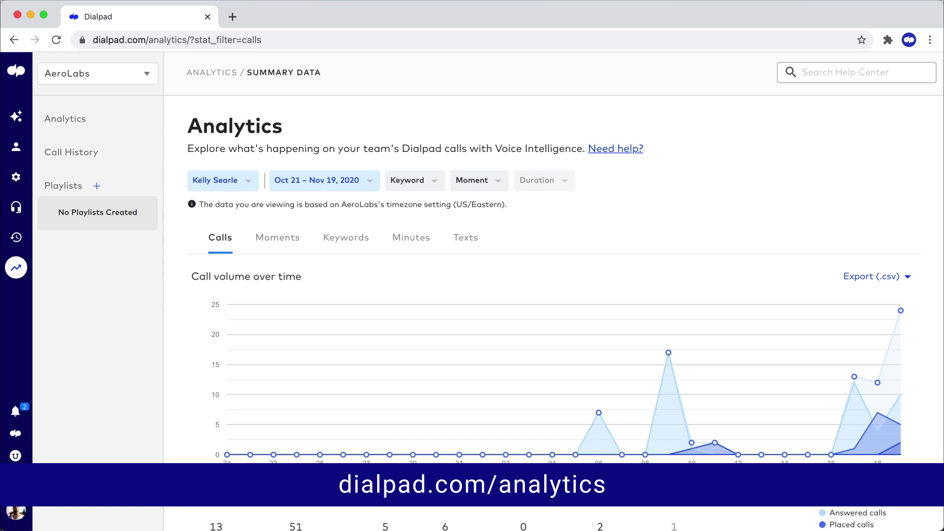
# - Review the call charts and calling habits in the Dialpad web analytics, and open the Voice Intelligence summary of the 2m 54s call in Call History
pyautogui.scroll(-6, 567, 309)
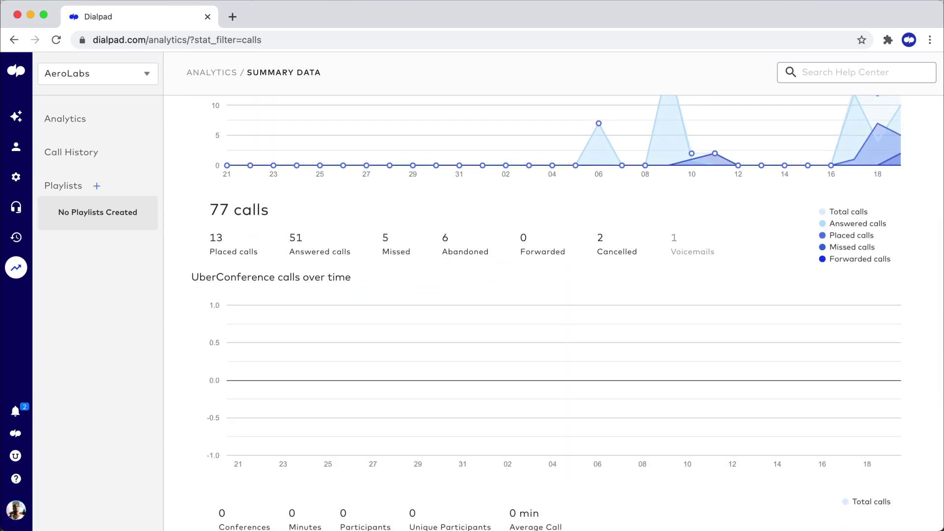
pyautogui.scroll(-6, 568, 310)
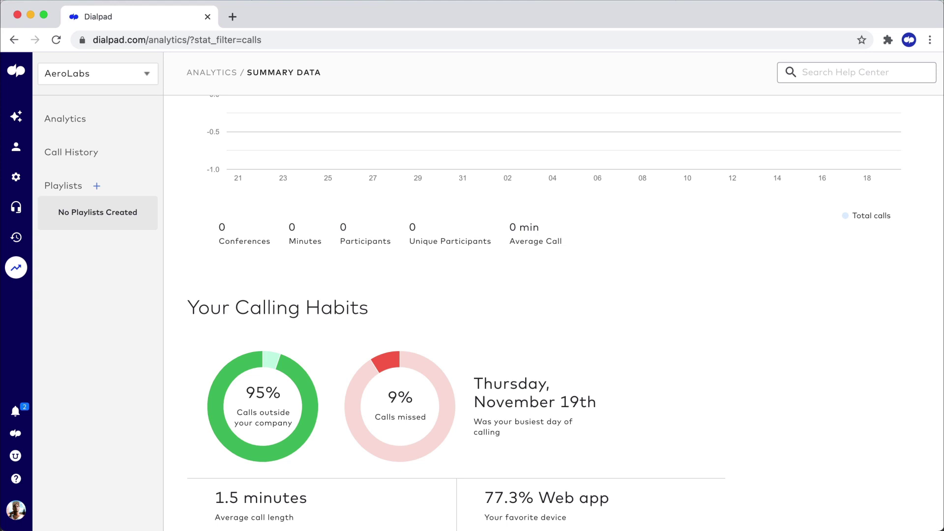
pyautogui.click(18, 238)
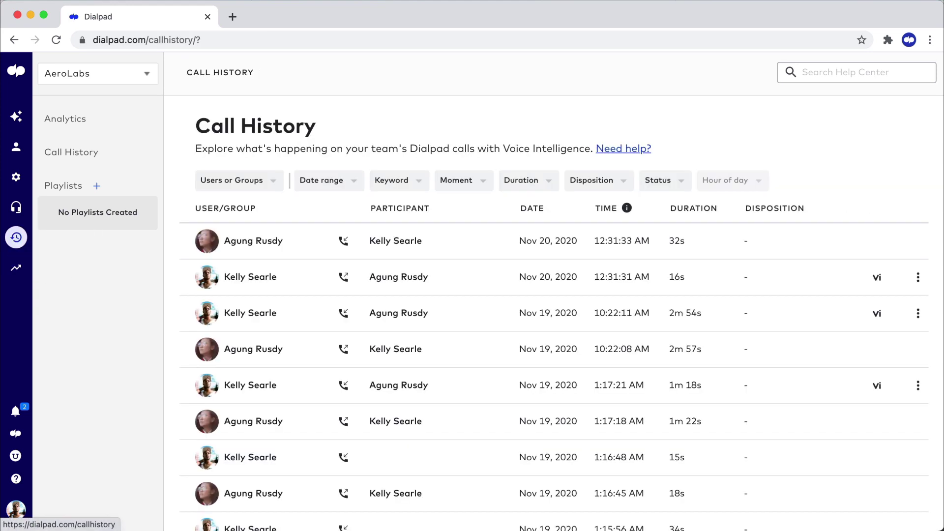
pyautogui.click(877, 313)
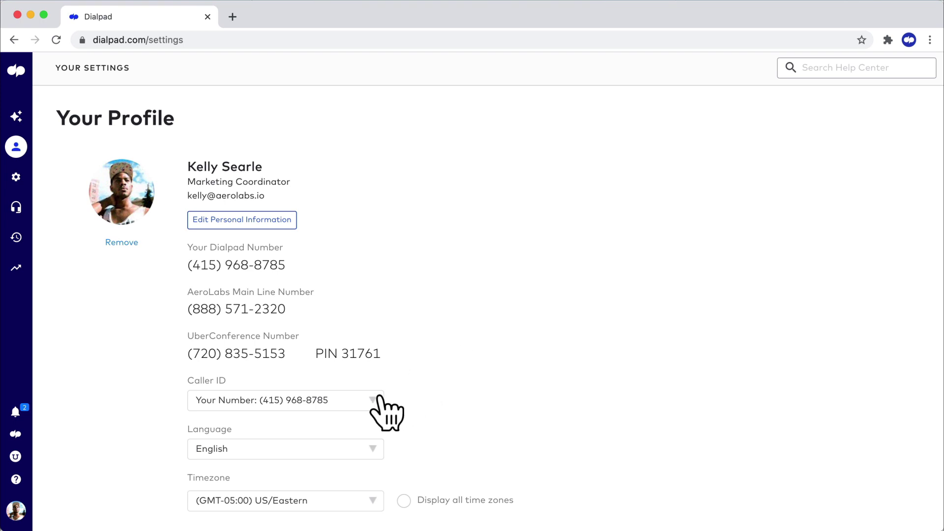
# - View the Caller ID choices in the profile settings and play the Default Greeting under Call Handling & Voicemail
pyautogui.click(378, 400)
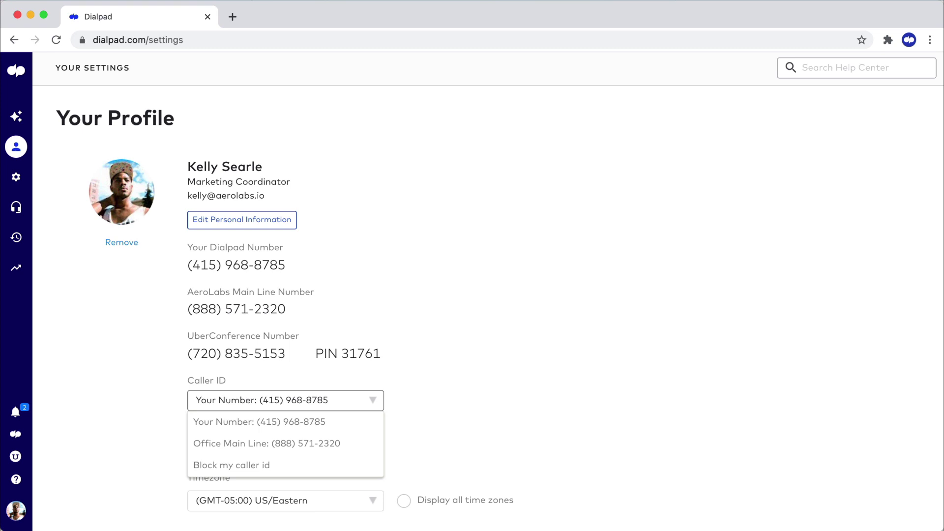
pyautogui.press('Escape')
pyautogui.scroll(-15, 502, 308)
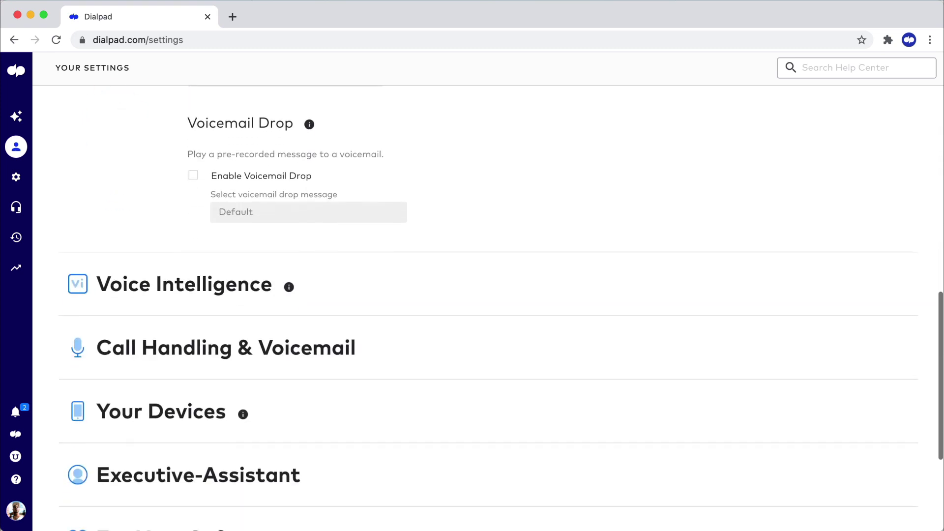
pyautogui.click(274, 369)
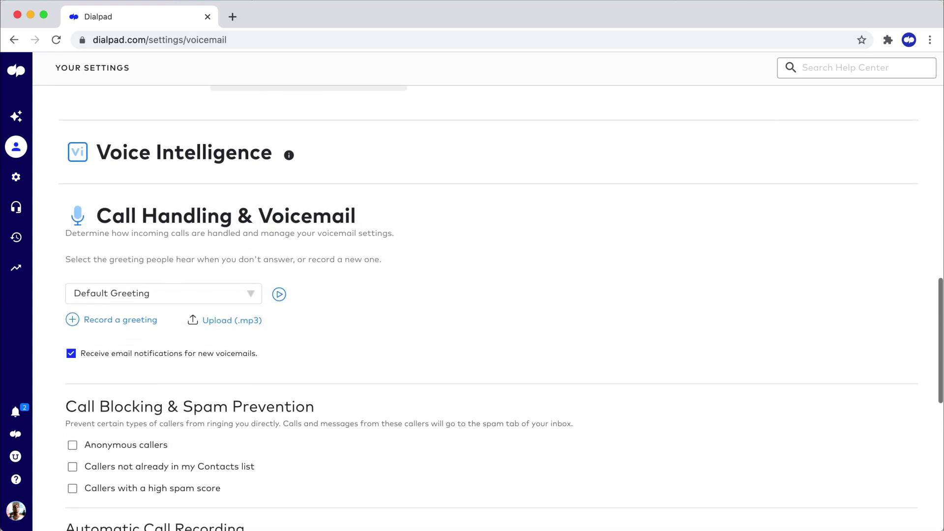
pyautogui.click(278, 294)
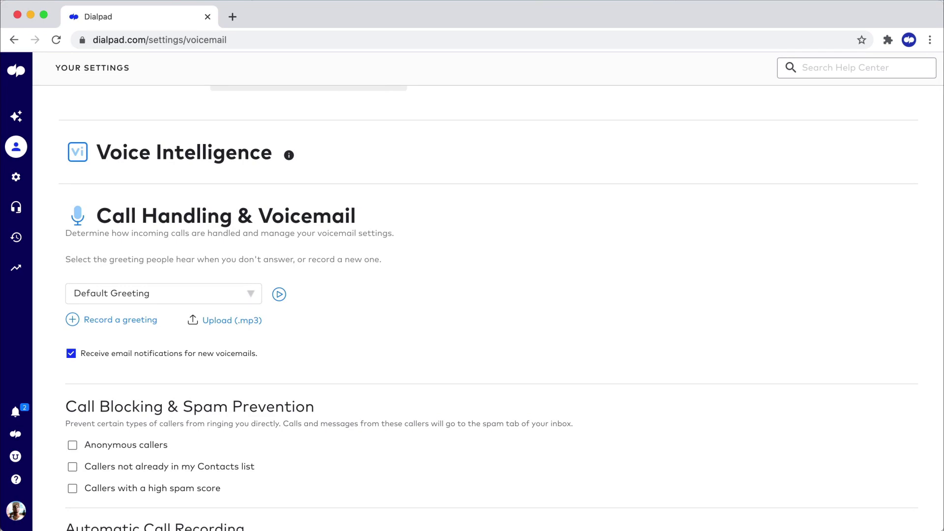
# - Show the advanced Call Handling & Voicemail options and review the ring duration and call handling settings
pyautogui.scroll(-6, 283, 310)
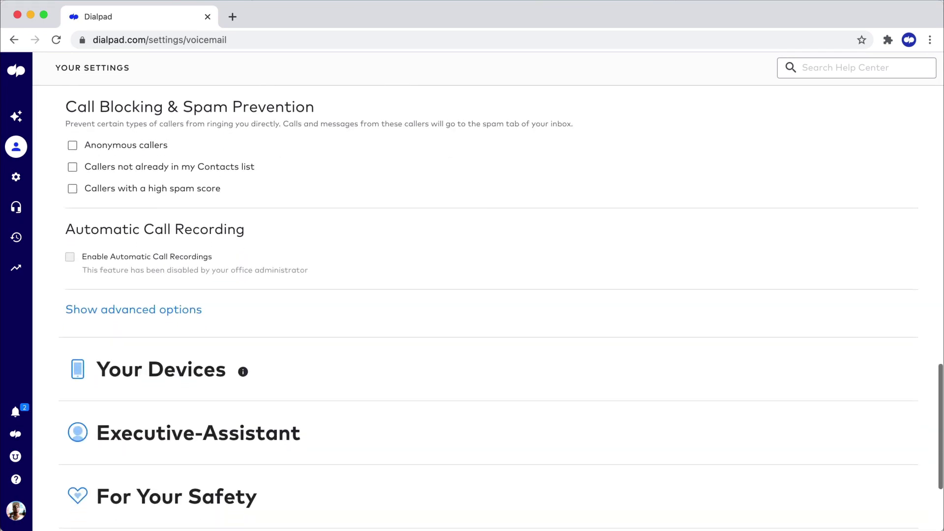
pyautogui.click(169, 309)
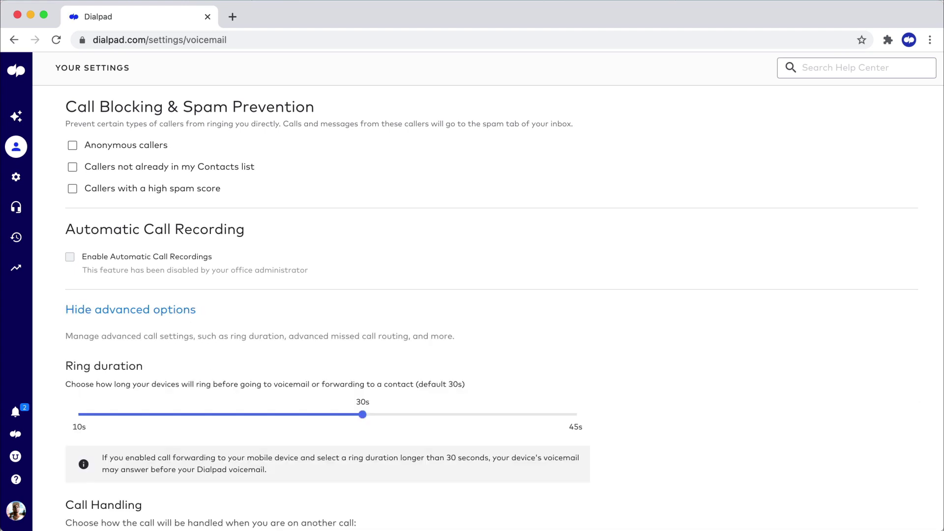
pyautogui.scroll(-4, 504, 309)
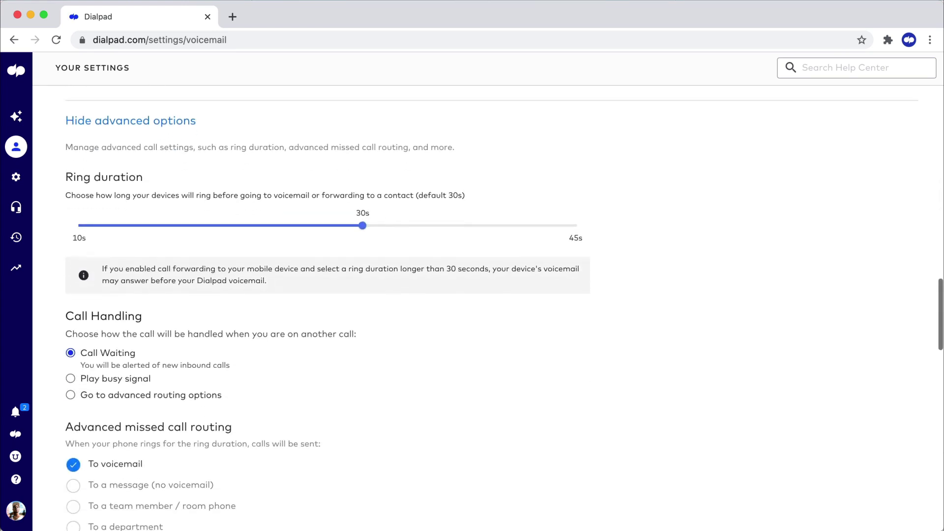
# - Restrict incoming calls to only during specific hours and enable SMS Auto-Reply
pyautogui.scroll(-6, 488, 308)
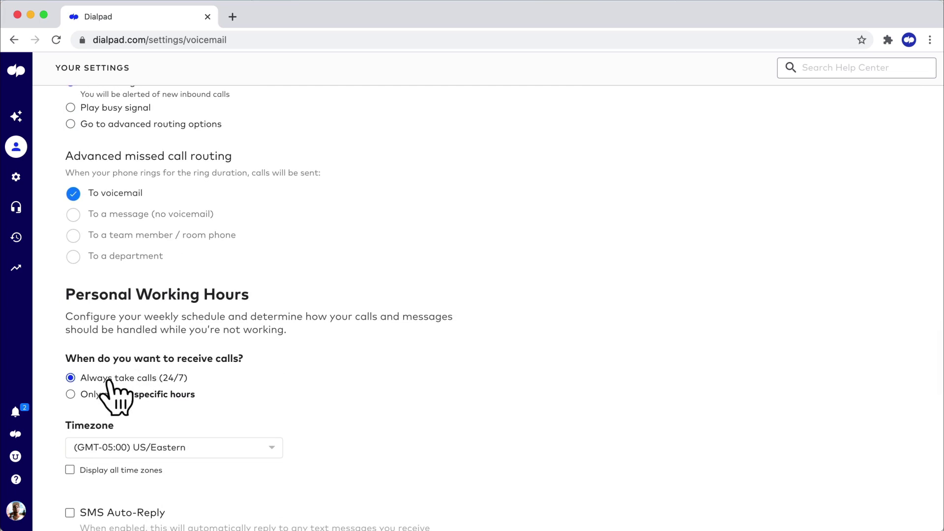
pyautogui.click(70, 394)
pyautogui.scroll(-5, 70, 394)
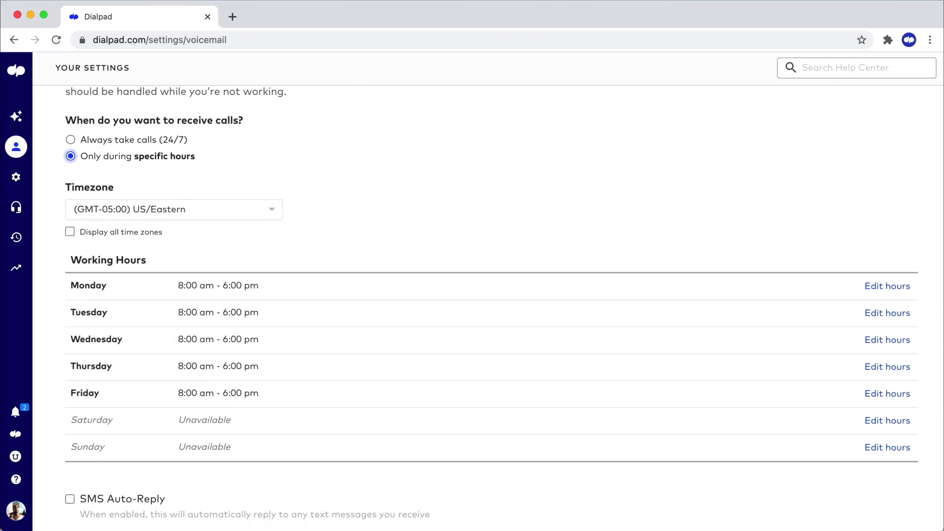
pyautogui.scroll(-5, 492, 310)
pyautogui.click(70, 261)
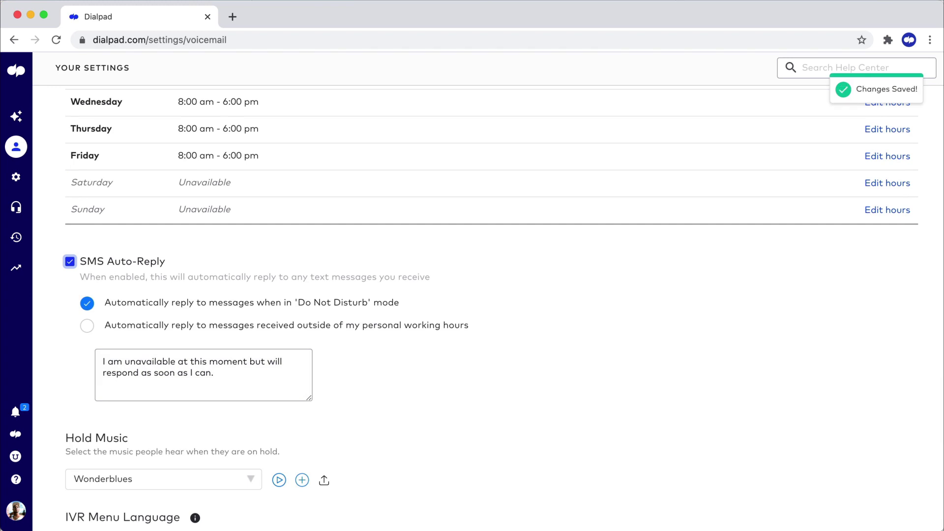